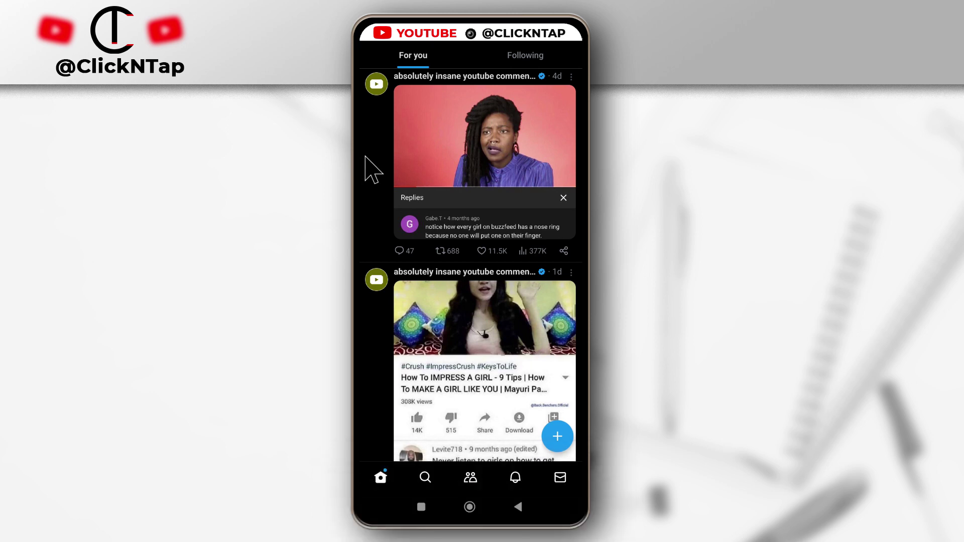
# Step: Open Twitter's Settings and privacy from the side drawer's Settings & Support section
pyautogui.moveTo(366, 158); pyautogui.dragTo(477, 161)
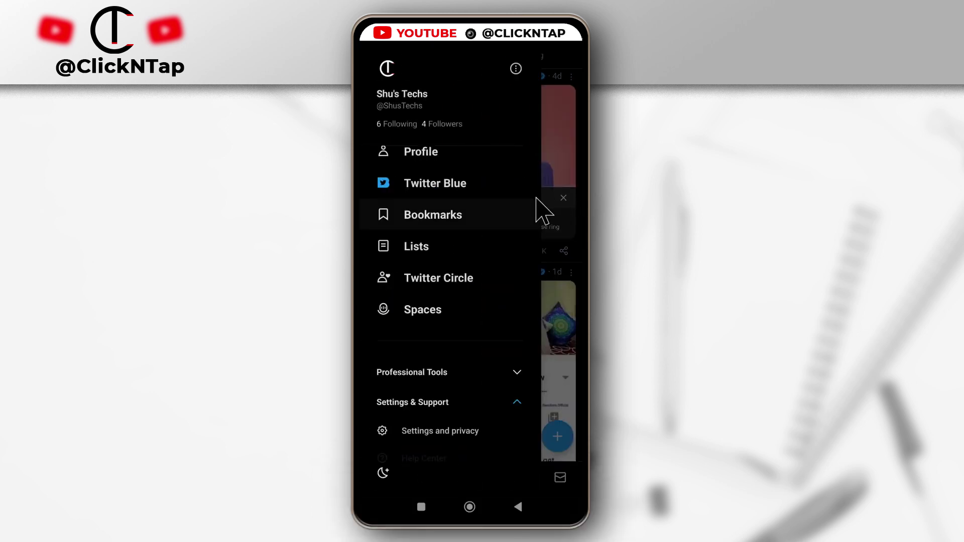
pyautogui.click(466, 192)
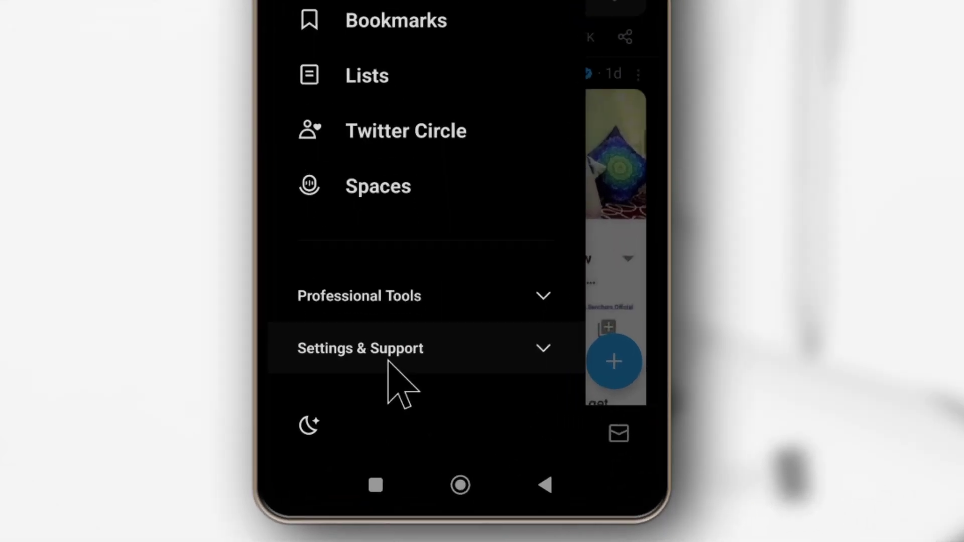
pyautogui.click(428, 431)
pyautogui.click(369, 334)
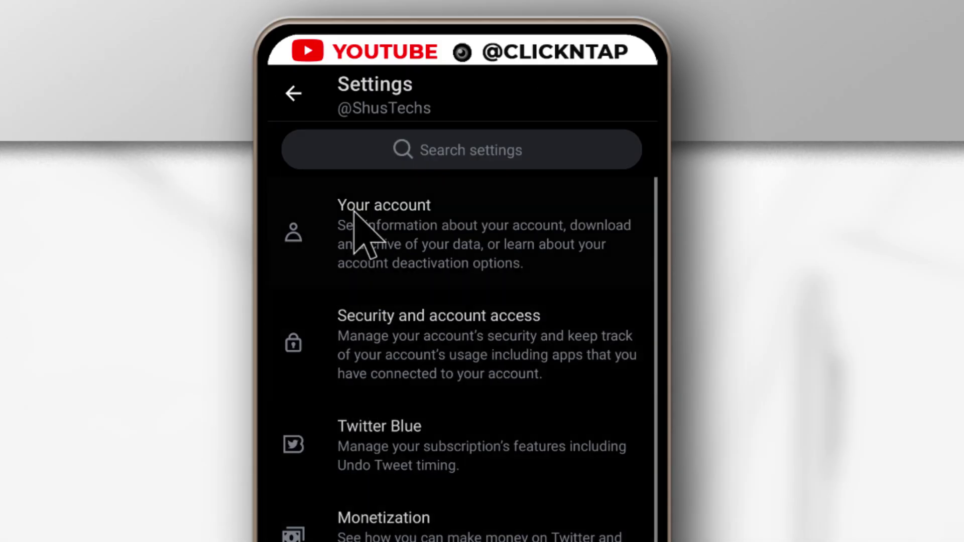
# Step: Open Your account > Change your password and paste the current password into the first field
pyautogui.click(354, 212)
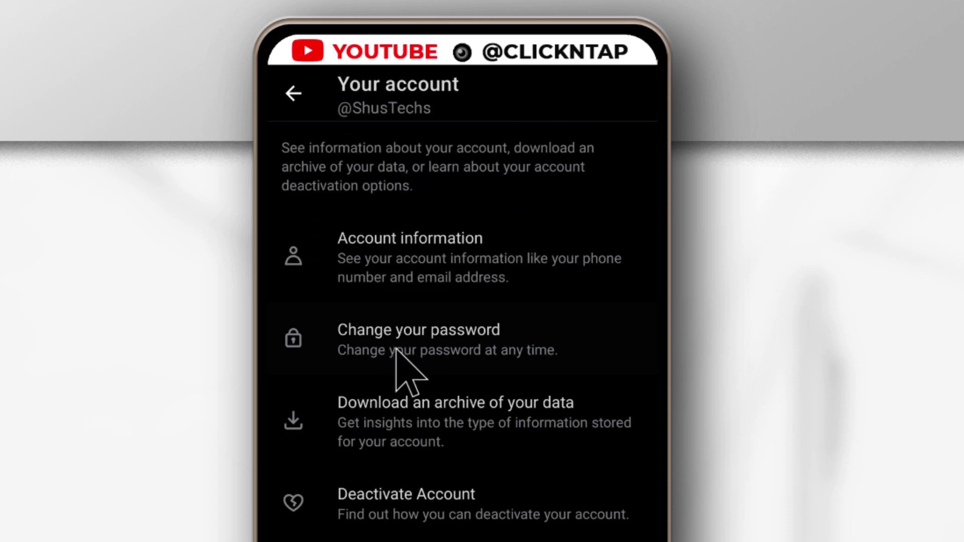
pyautogui.click(401, 343)
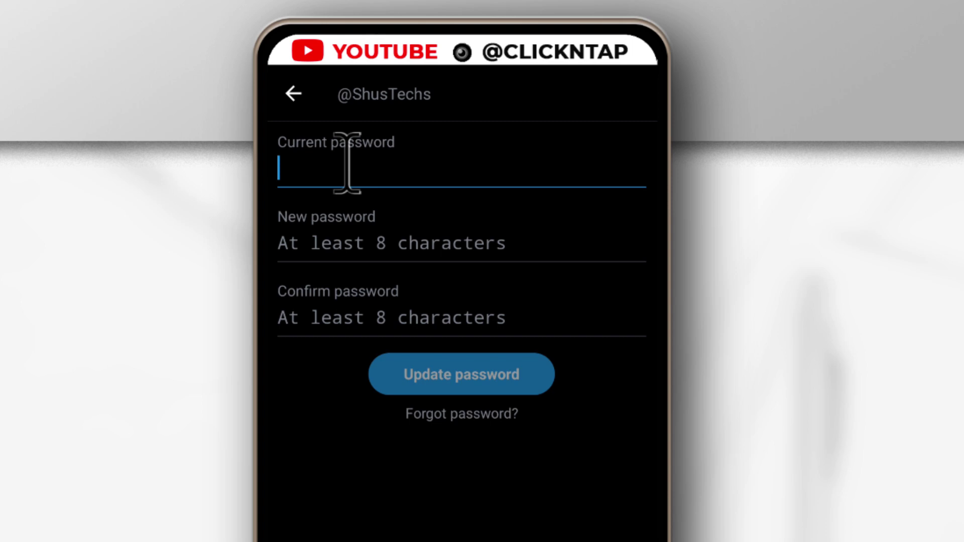
pyautogui.hotkey('ctrl', 'v')
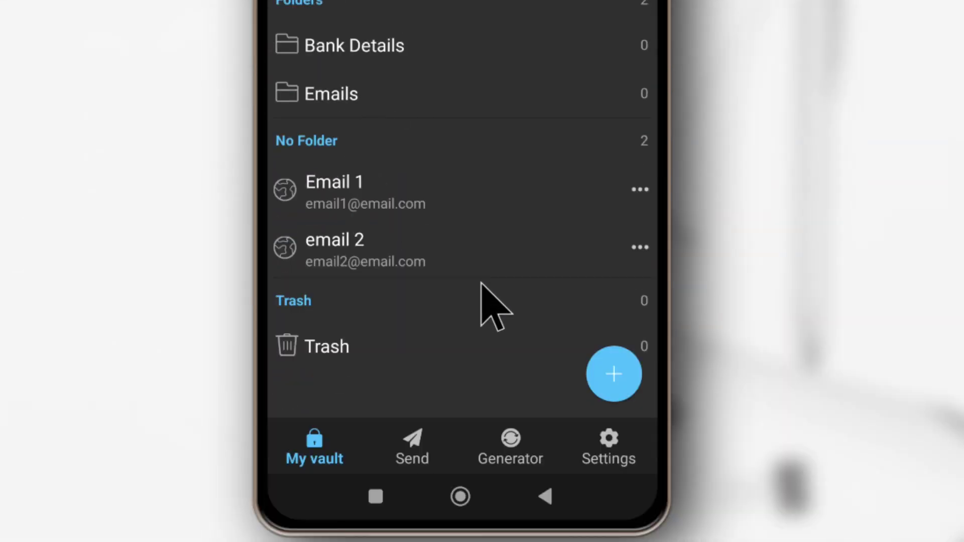
# Step: Add a Bitwarden login named 'Twitter' with the account's username, and open its password generator
pyautogui.click(621, 376)
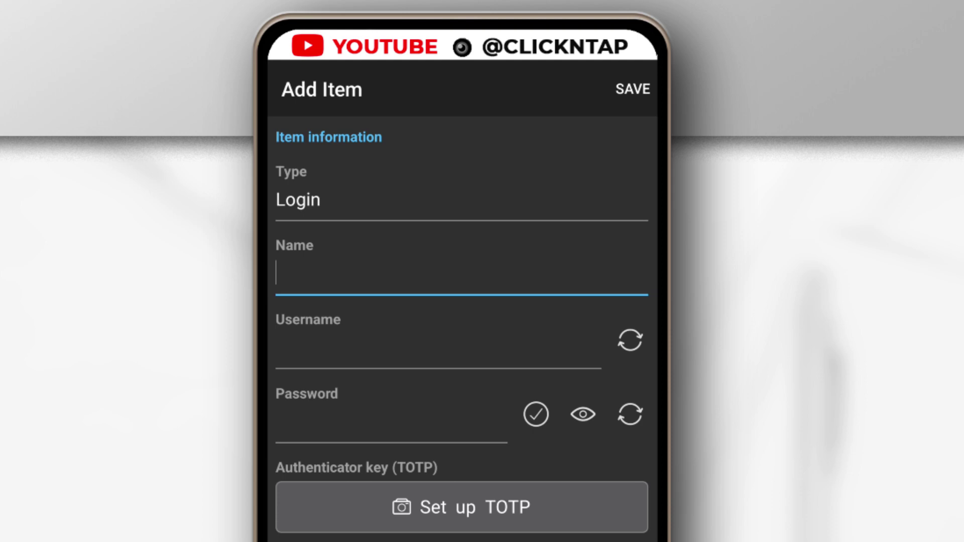
pyautogui.write('Twitter')
pyautogui.click(435, 355)
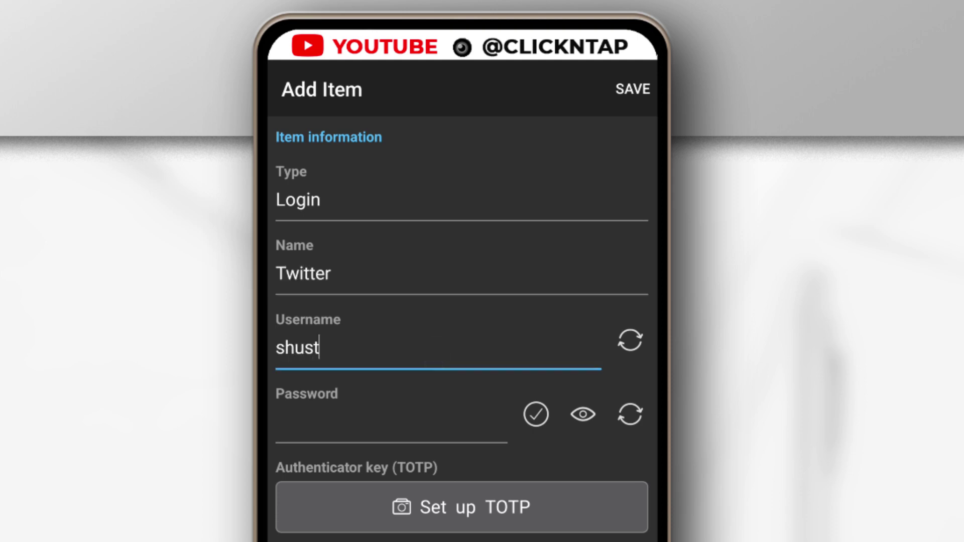
pyautogui.write('shustechs')
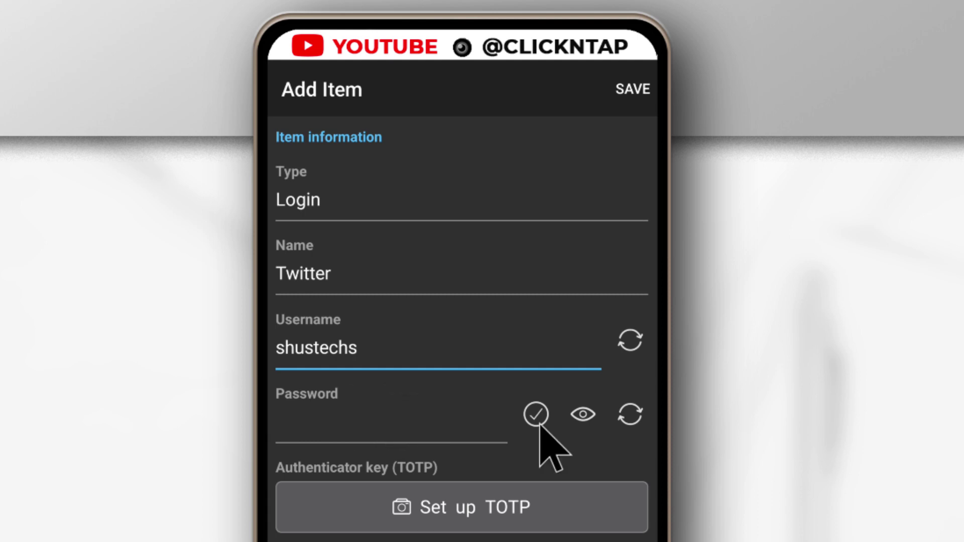
pyautogui.click(632, 417)
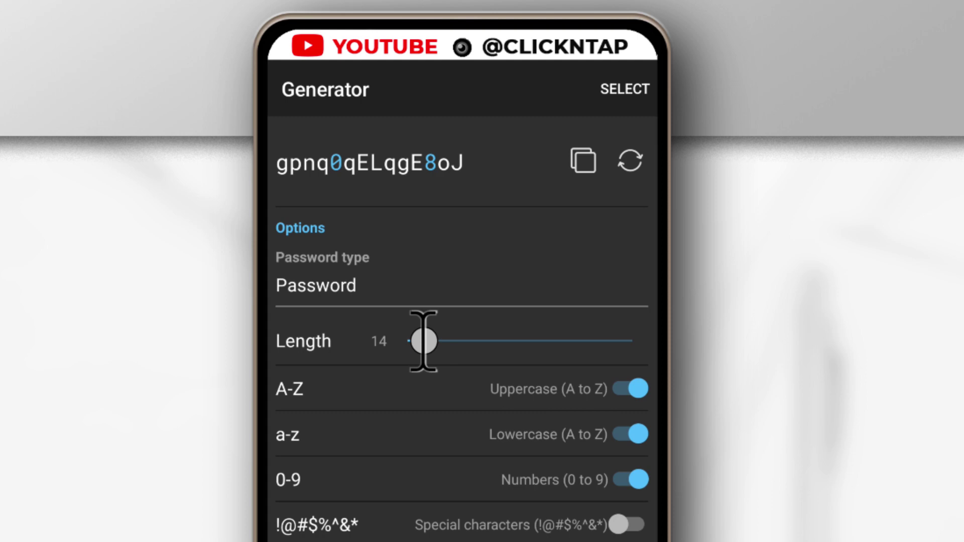
# Step: Set the generator to length 21 with special characters, at least 3 numbers and 2 specials, and avoid ambiguous characters
pyautogui.moveTo(424, 342); pyautogui.dragTo(436, 368)
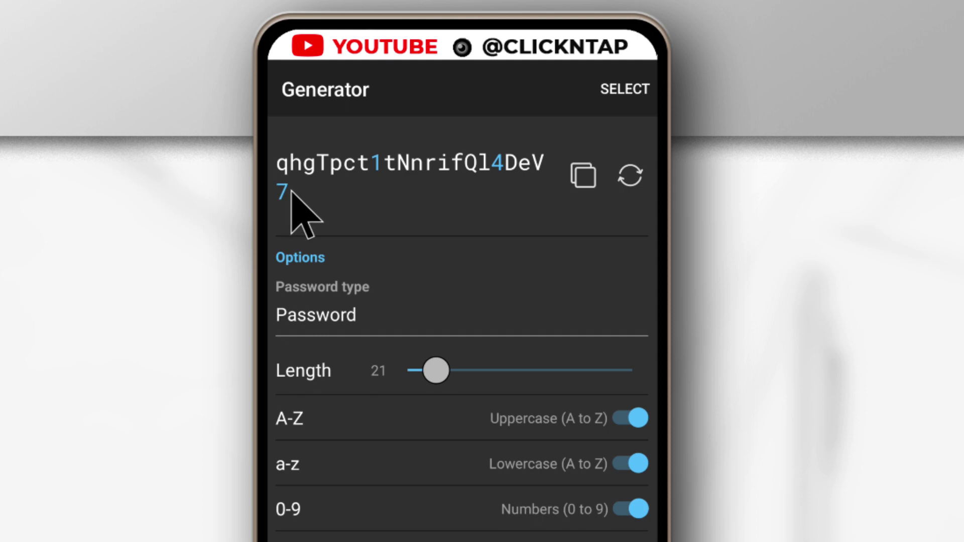
pyautogui.click(629, 418)
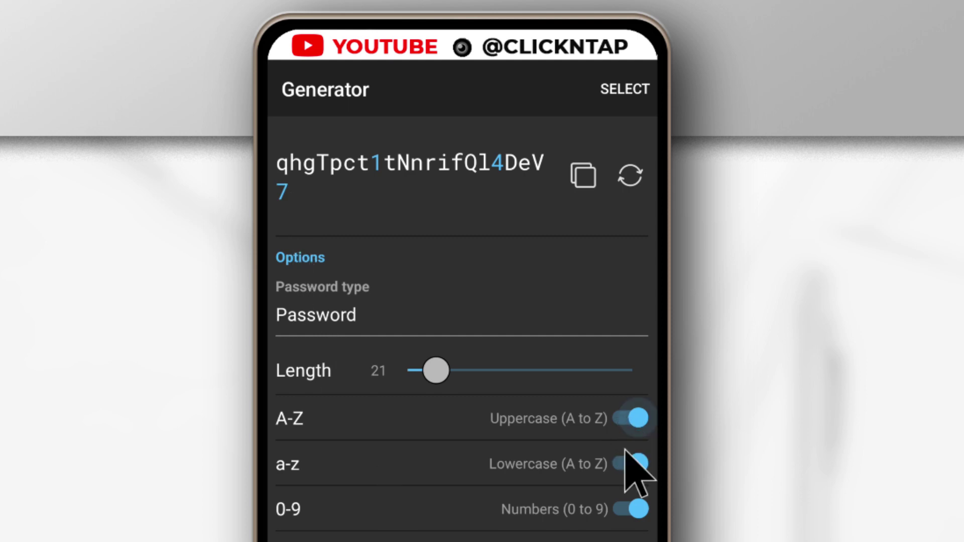
pyautogui.click(631, 508)
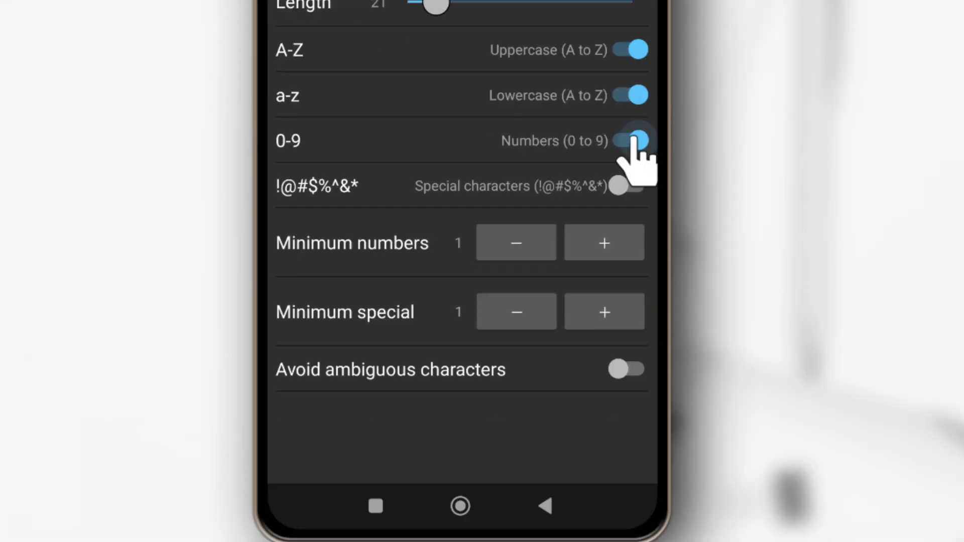
pyautogui.click(618, 186)
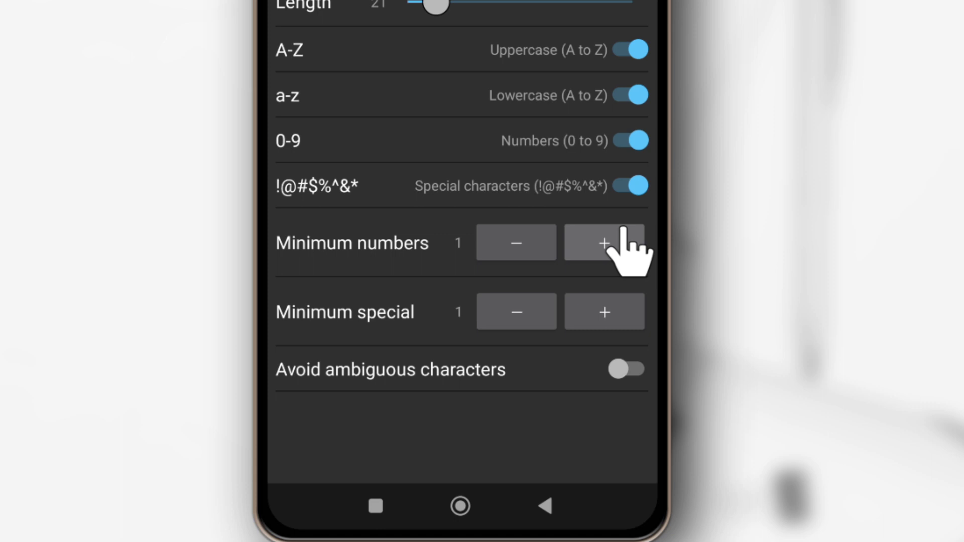
pyautogui.click(623, 247)
pyautogui.click(623, 247)
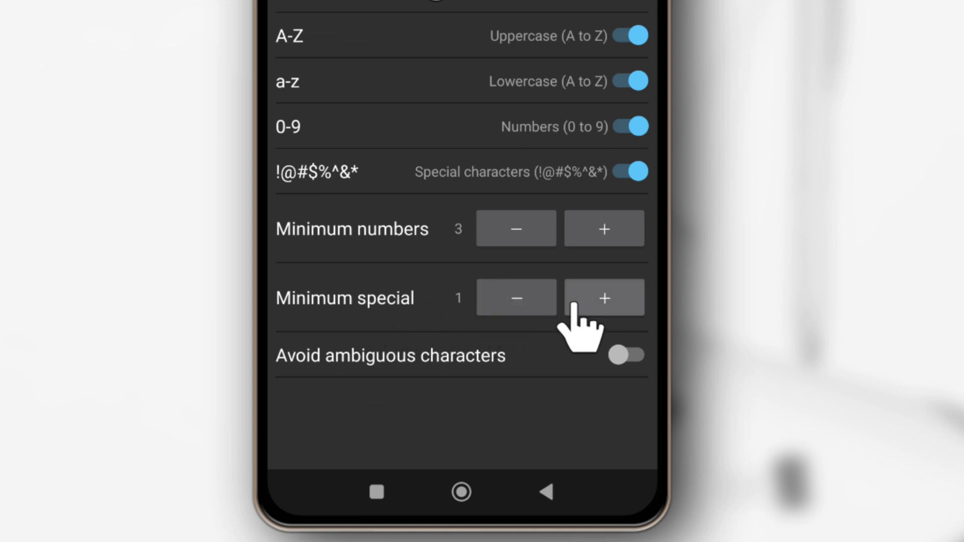
pyautogui.click(585, 302)
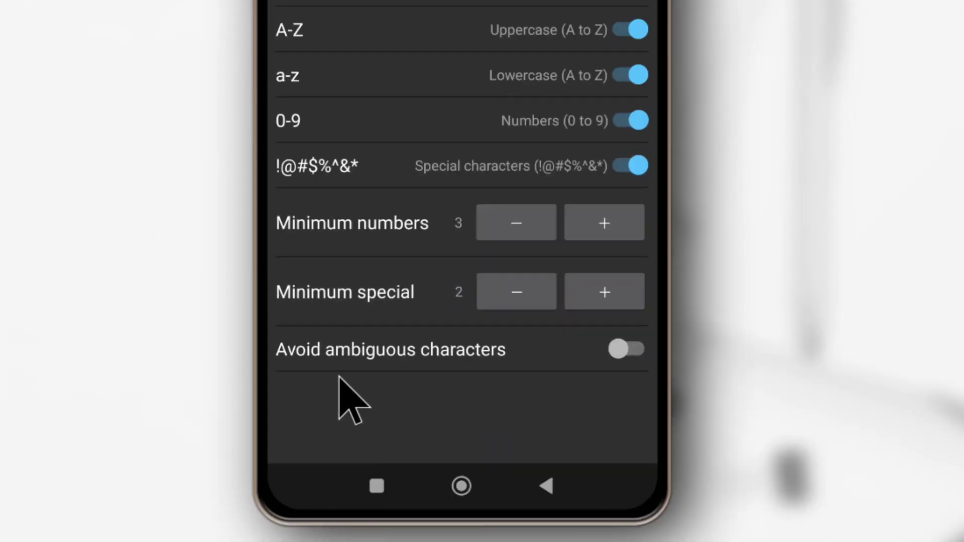
pyautogui.click(621, 348)
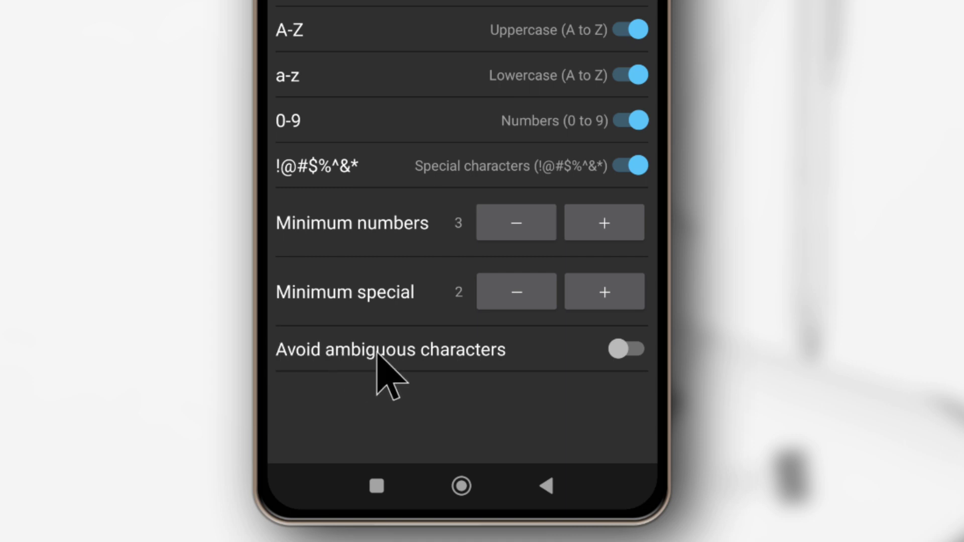
pyautogui.click(615, 350)
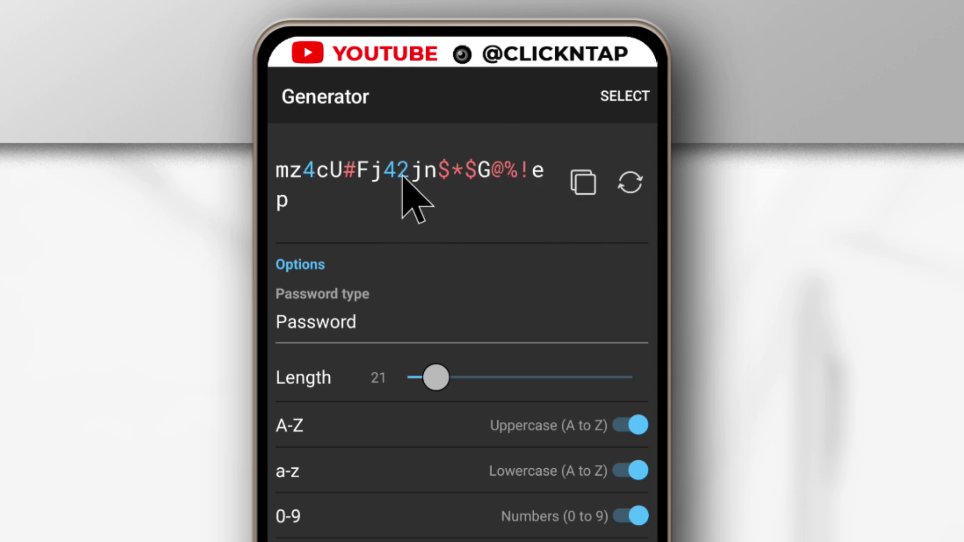
# Step: Regenerate the 21-character password several times, copy it, and select it for the Twitter item
pyautogui.click(631, 181)
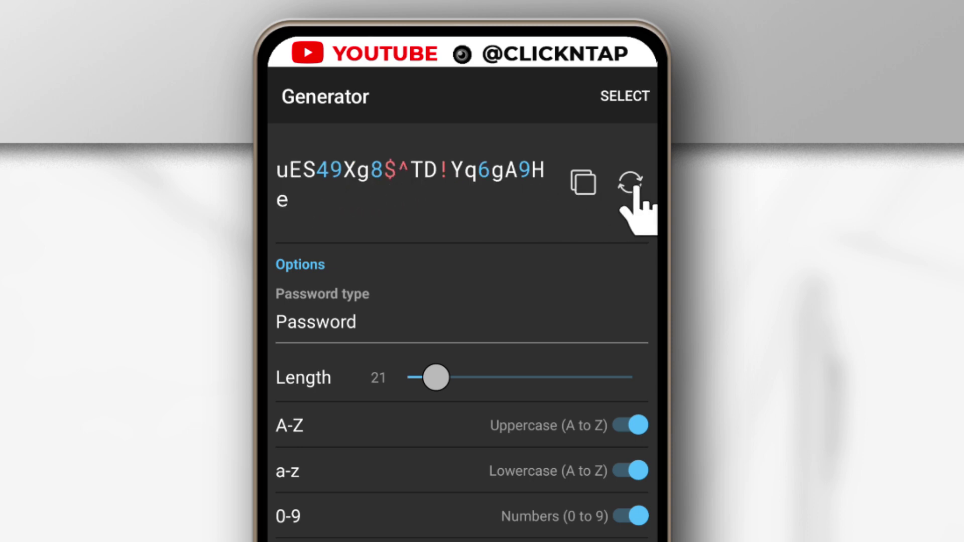
pyautogui.click(632, 182)
pyautogui.click(632, 182)
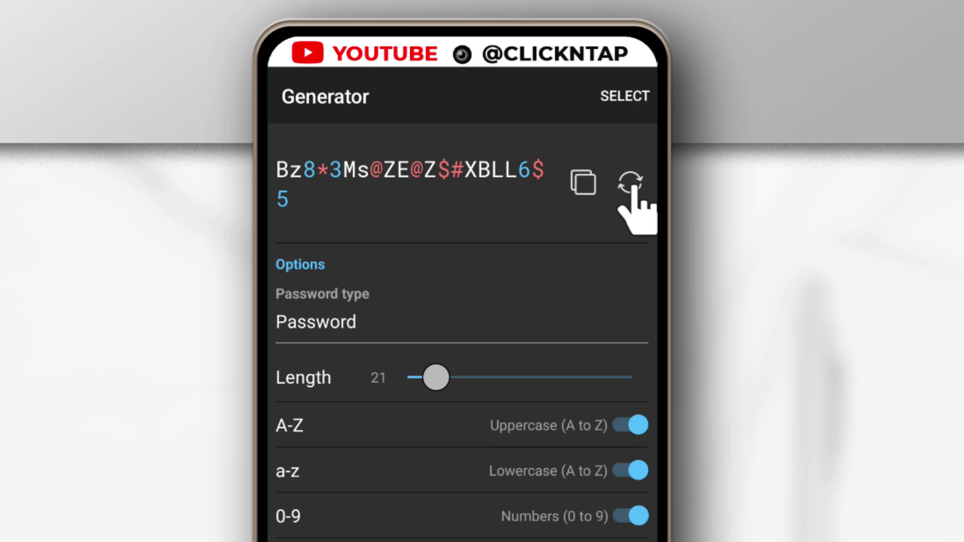
pyautogui.click(631, 182)
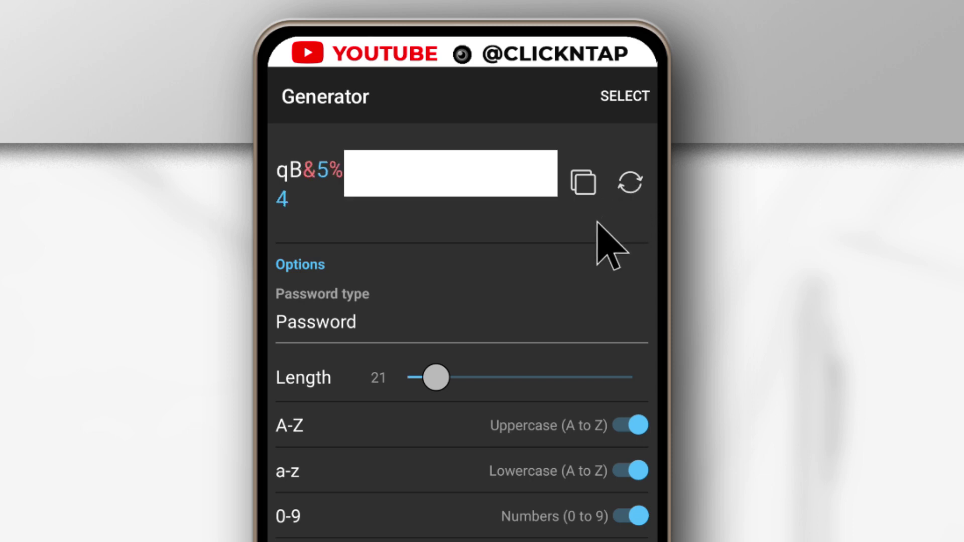
pyautogui.click(584, 181)
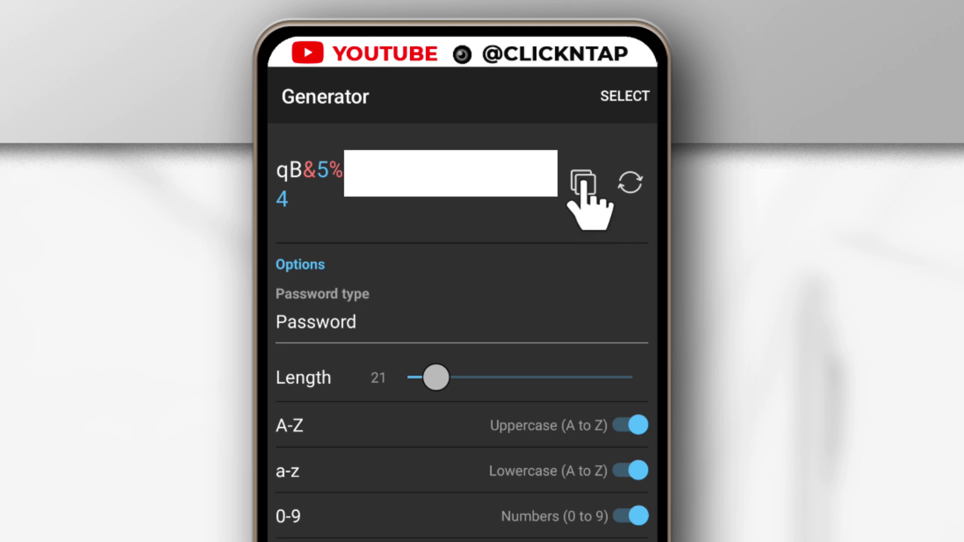
pyautogui.click(625, 97)
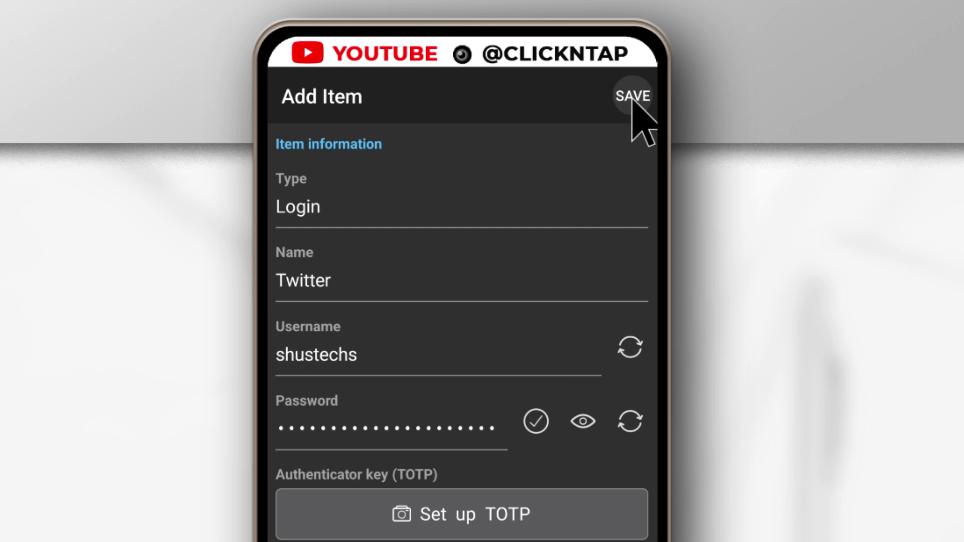
# Step: Save the Twitter login, then paste the generated password into New and Confirm password and submit
pyautogui.click(634, 96)
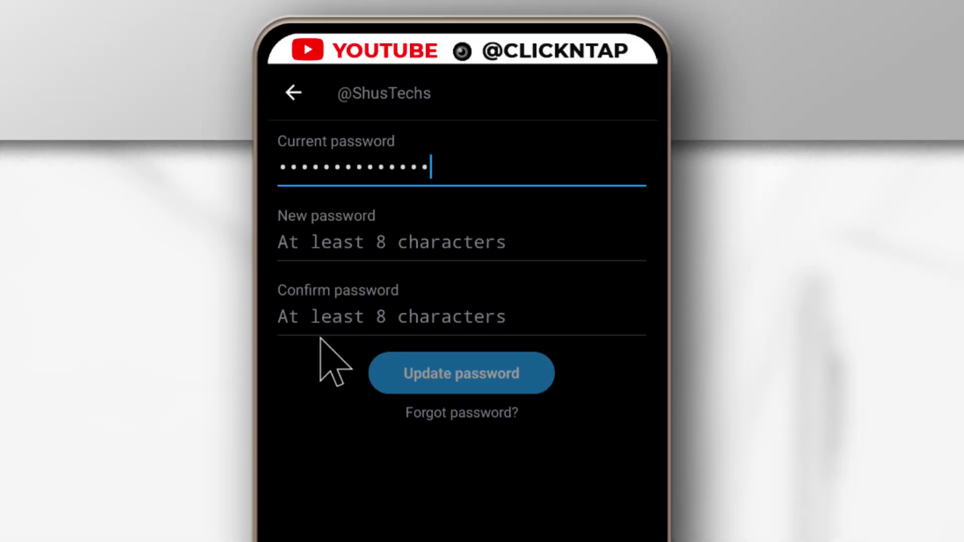
pyautogui.click(356, 236)
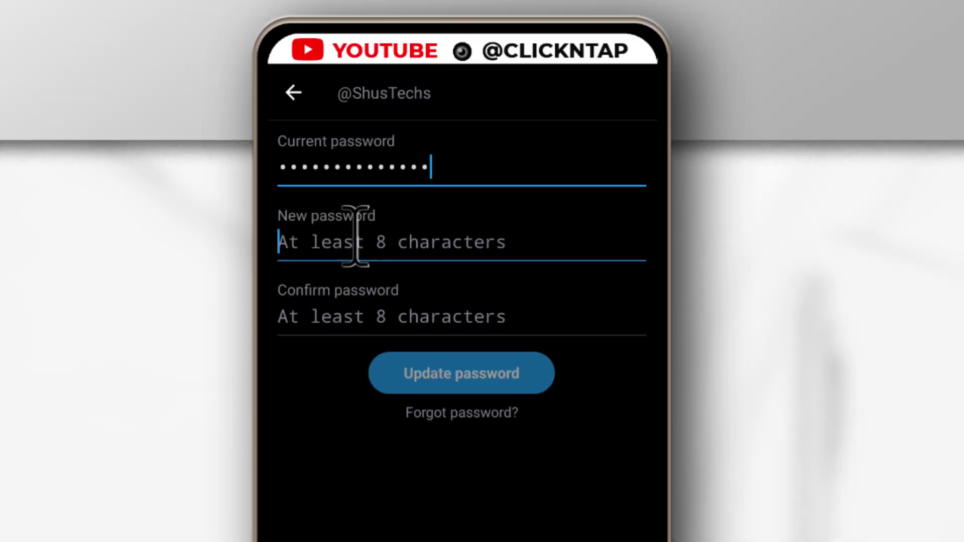
pyautogui.click(330, 233)
pyautogui.click(329, 172)
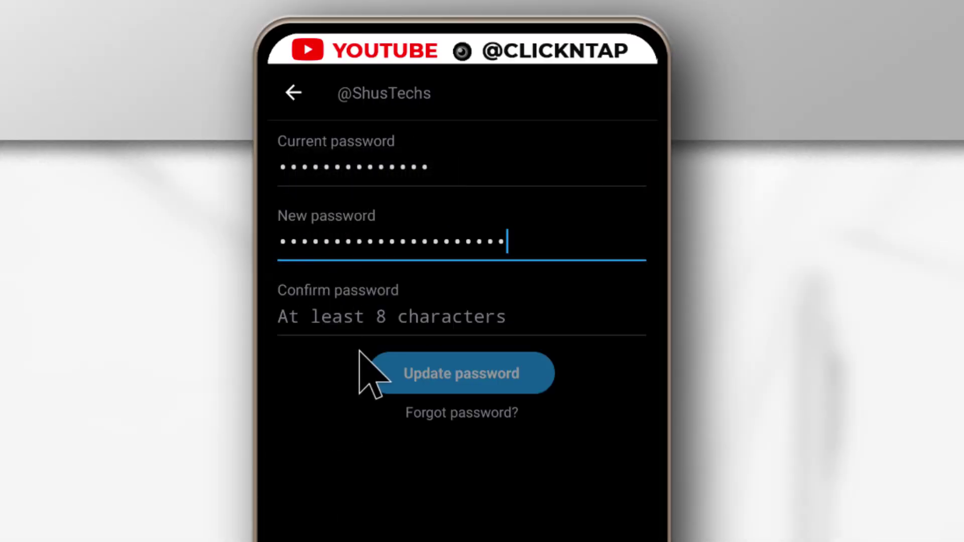
pyautogui.click(316, 316)
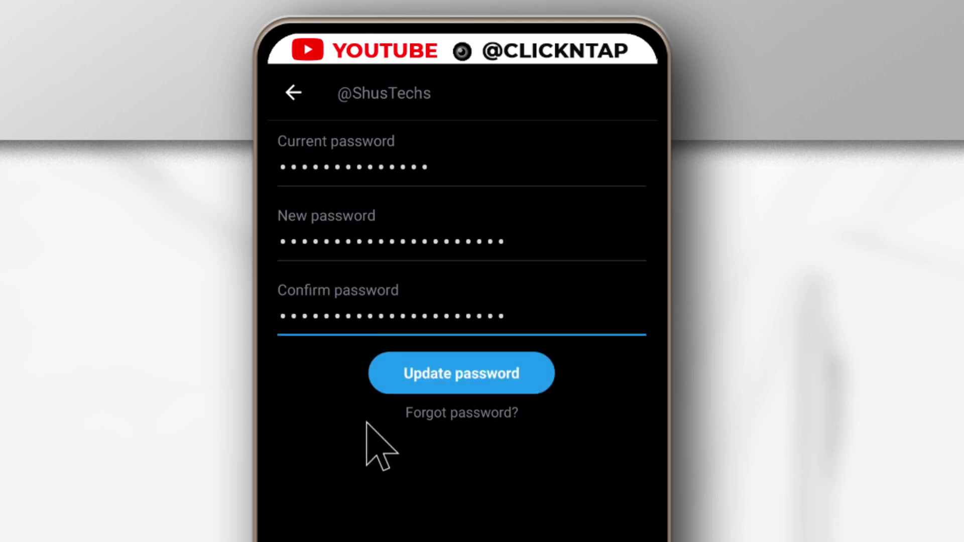
pyautogui.click(530, 372)
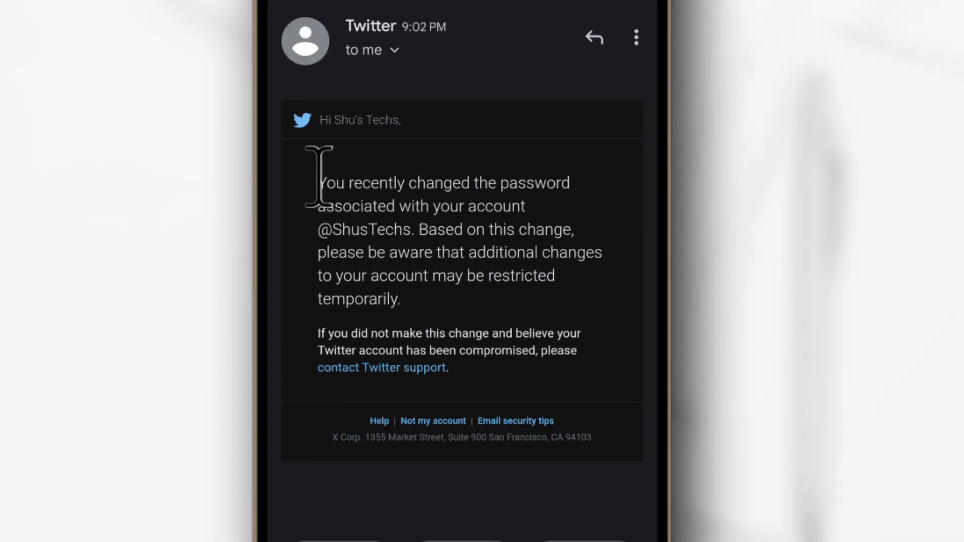
# Step: Highlight the first paragraph of Twitter's password-change email, then clear the highlight
pyautogui.moveTo(319, 181); pyautogui.dragTo(577, 236)
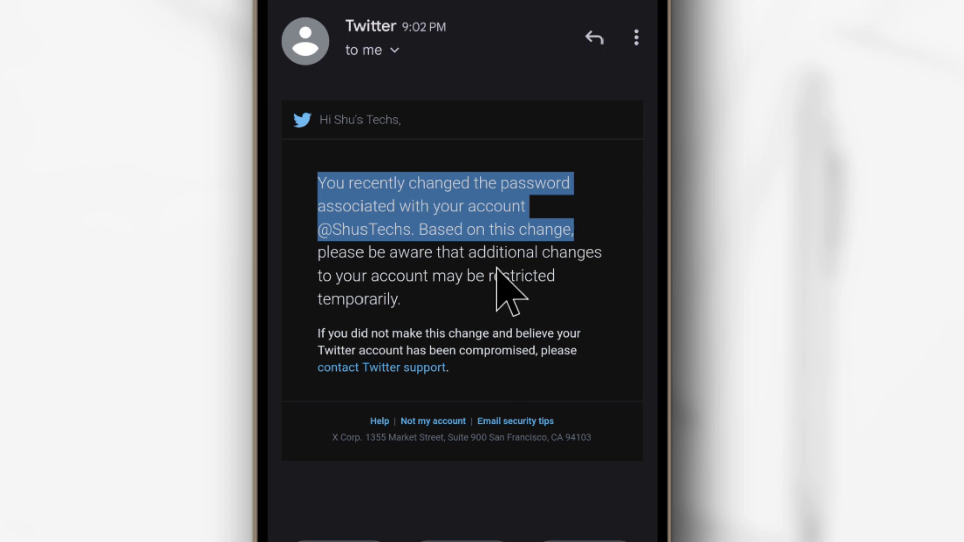
pyautogui.click(493, 248)
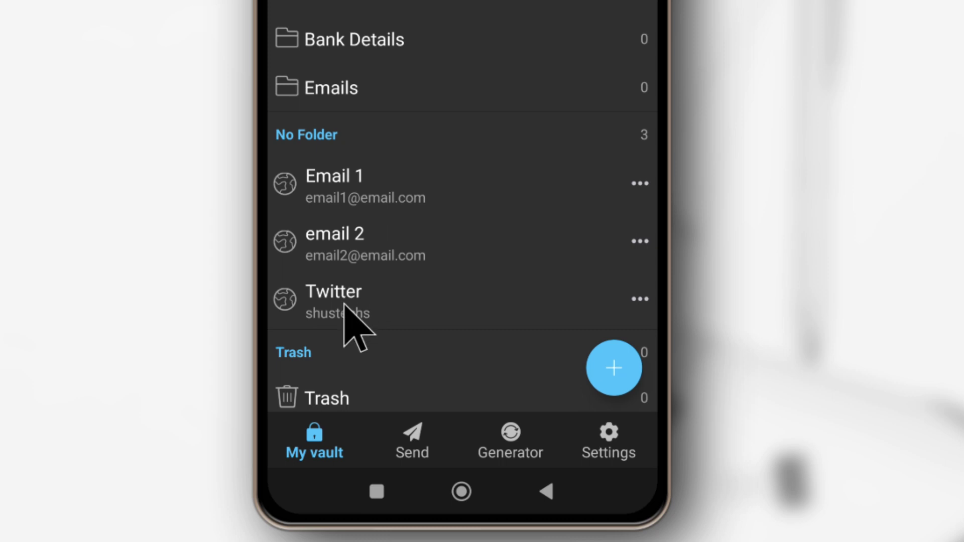
# Step: Choose Edit from the Twitter item's ••• menu
pyautogui.click(640, 300)
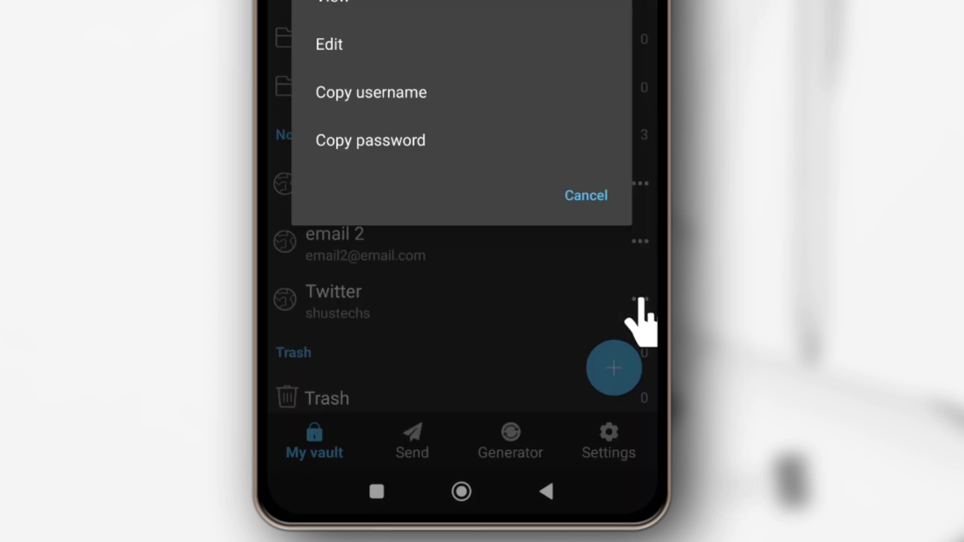
pyautogui.click(339, 47)
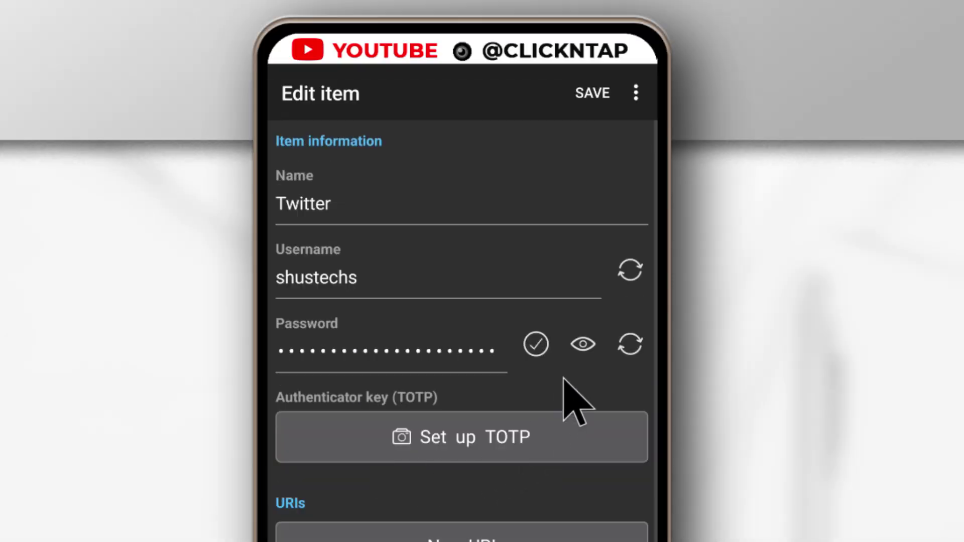